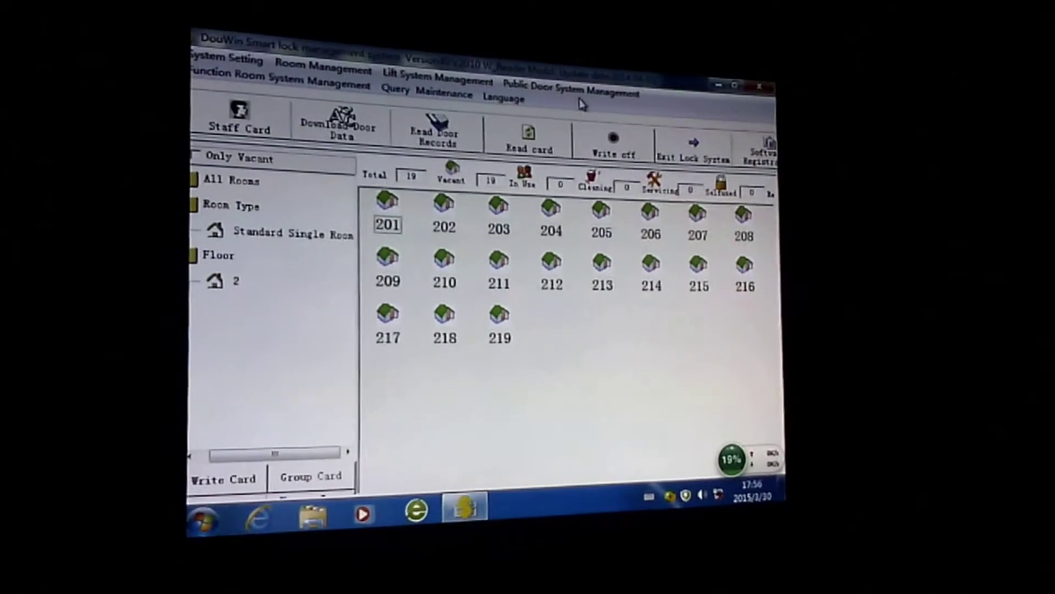
Open Set Public Door Number from the Public Door System Management menu.
click(544, 73)
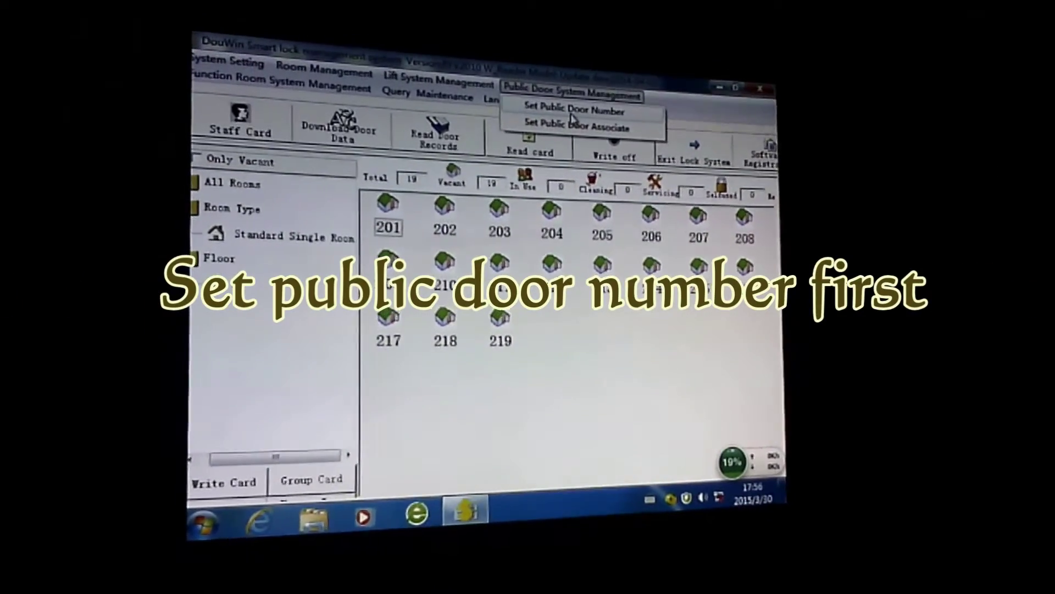
click(571, 105)
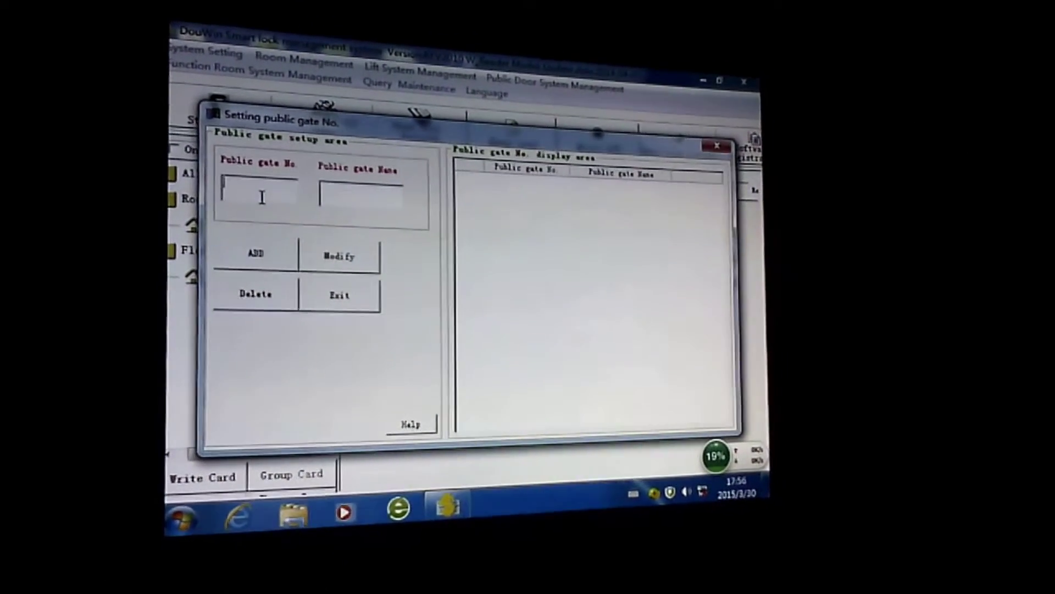
Enter 001 as the public gate number in the Setting public gate No. dialog.
click(268, 197)
text(001)
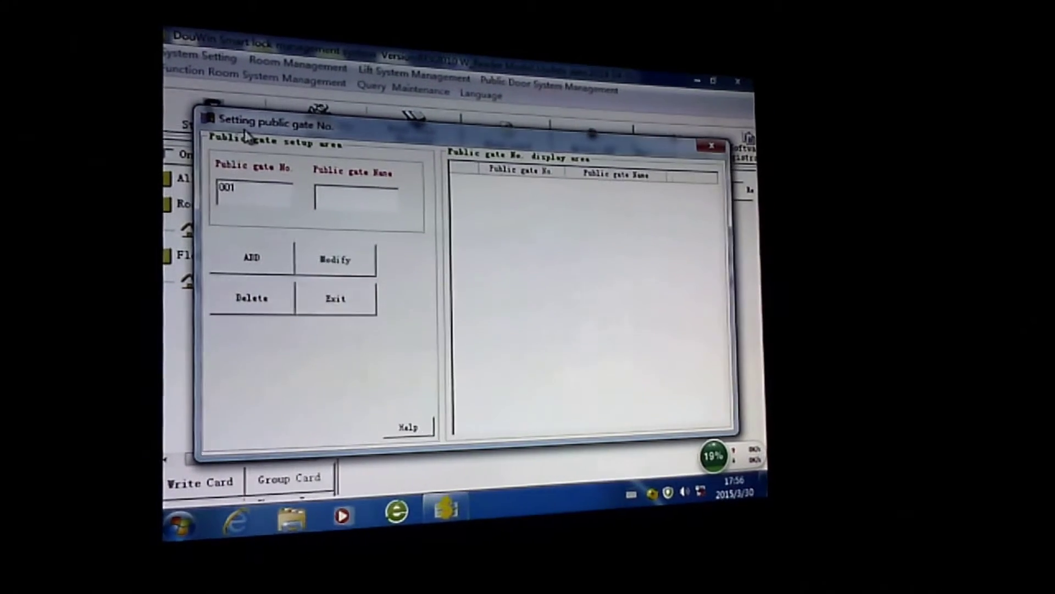